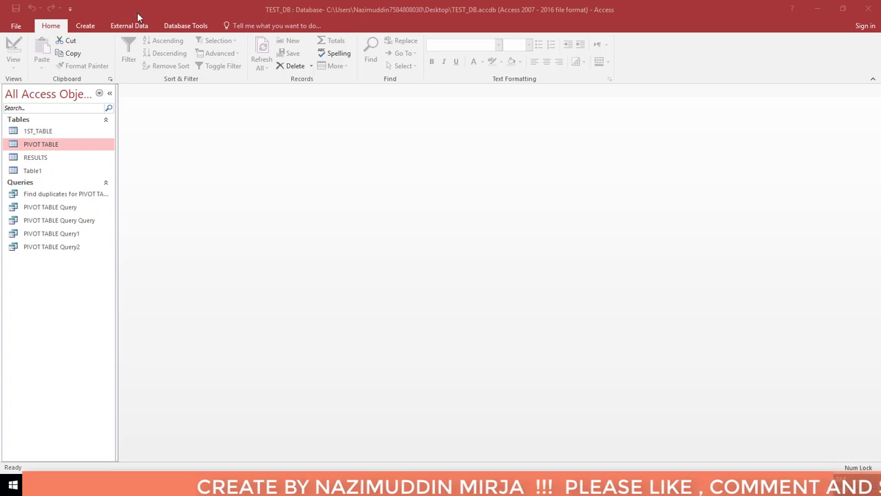
- Create a form based on the PIVOT TABLE table
left_click(85, 25)
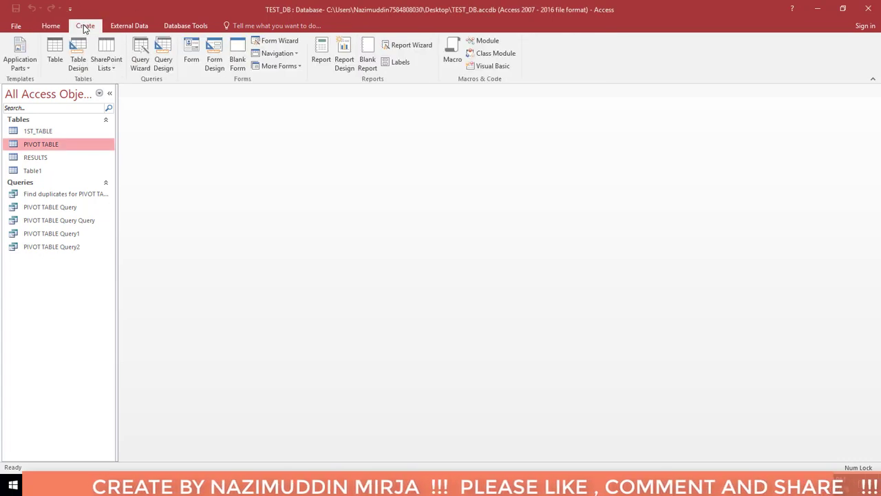
left_click(193, 47)
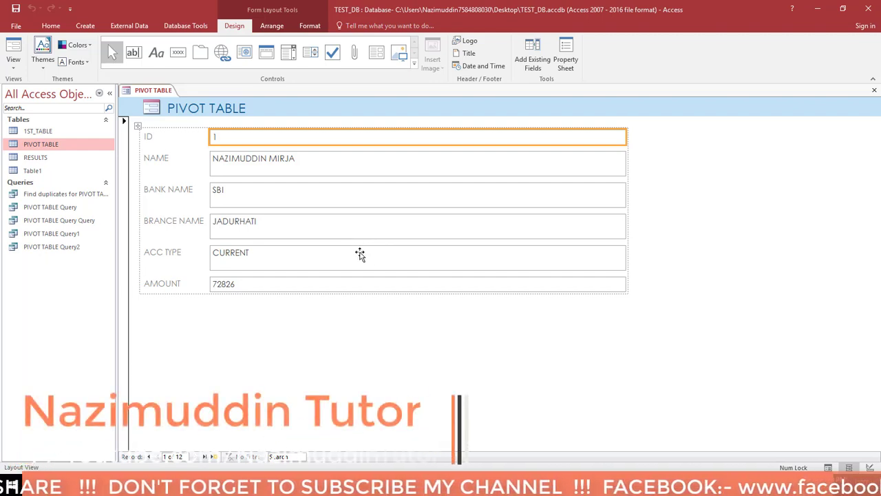
left_click(433, 357)
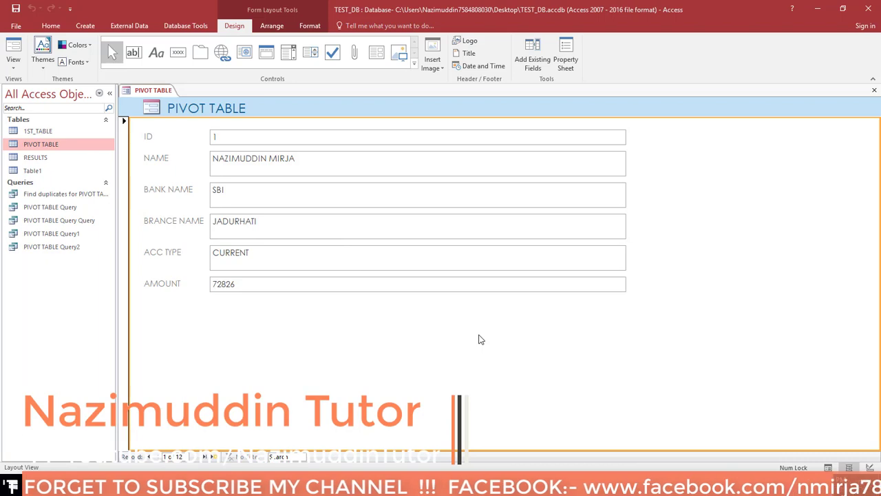
left_click(821, 9)
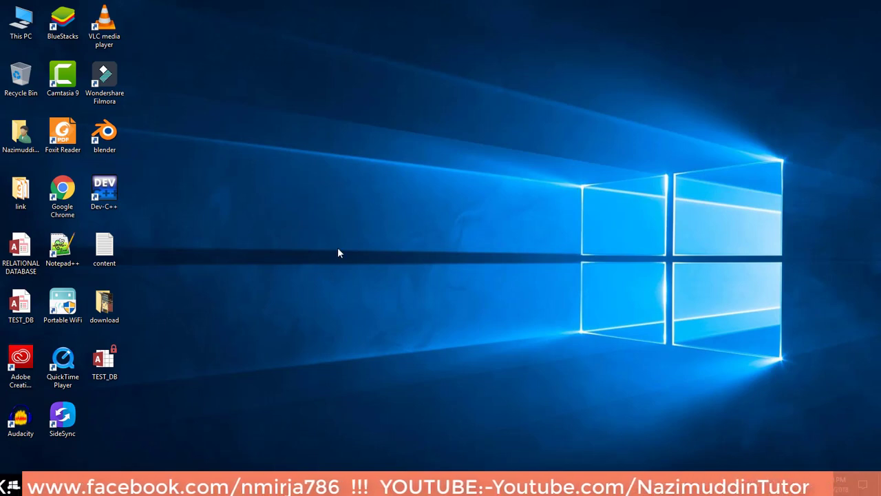
left_click(509, 485)
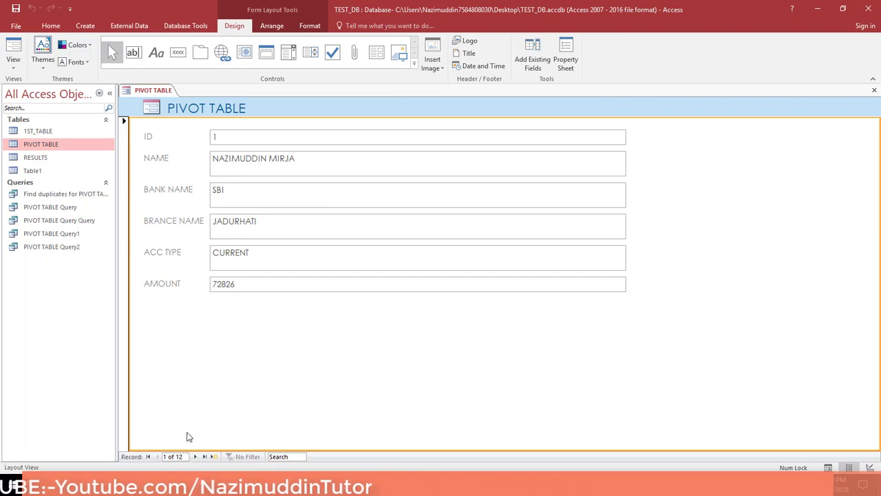
- Page forward through the form's records up to record 10, and return to the first record
left_click(194, 457)
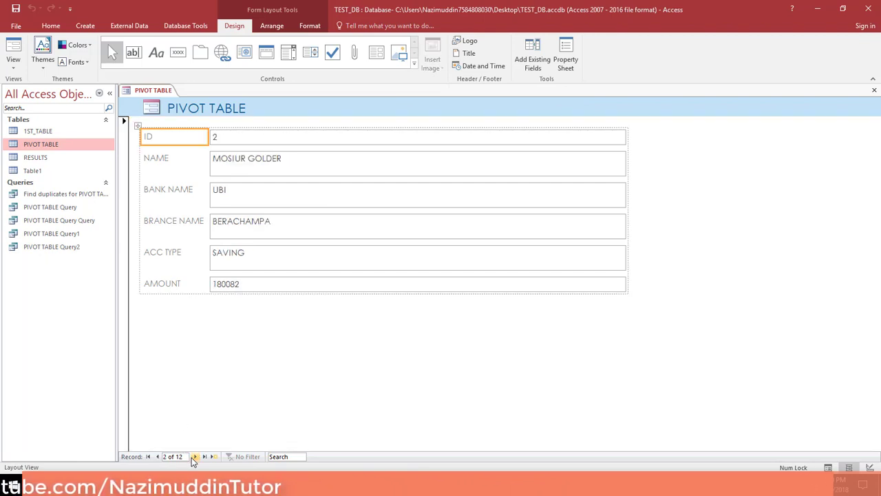
left_click(195, 458)
left_click(195, 457)
left_click(195, 457)
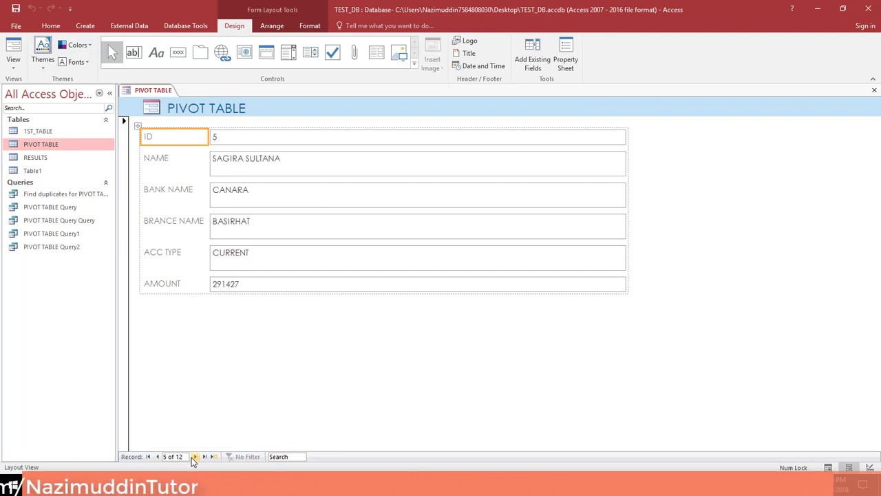
left_click(195, 457)
left_click(195, 457)
left_click(195, 457)
left_click(195, 457)
left_click(194, 457)
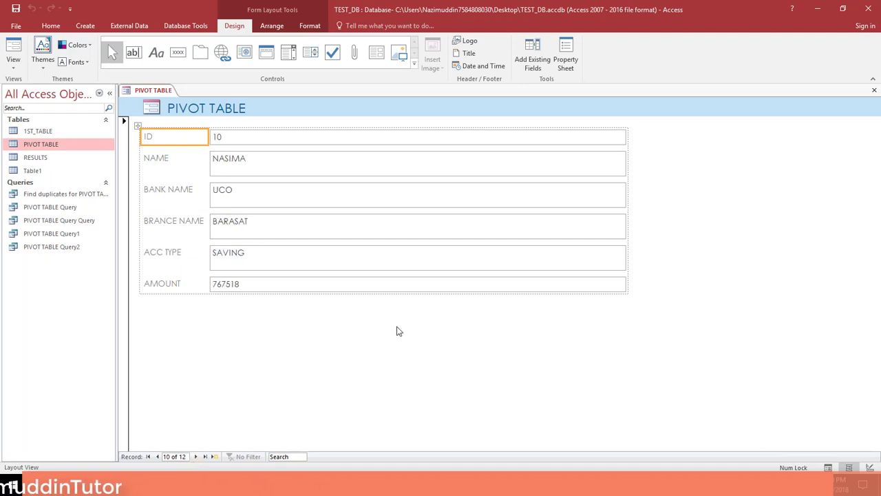
left_click(148, 457)
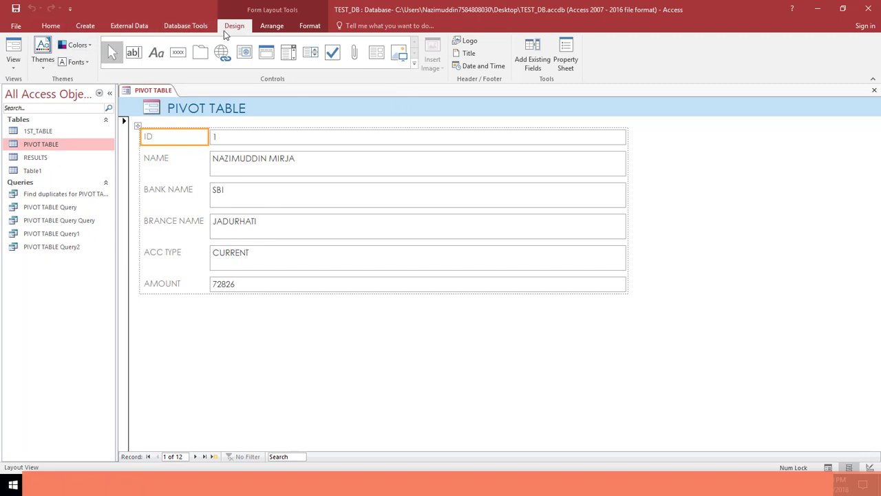
left_click(272, 25)
left_click(310, 26)
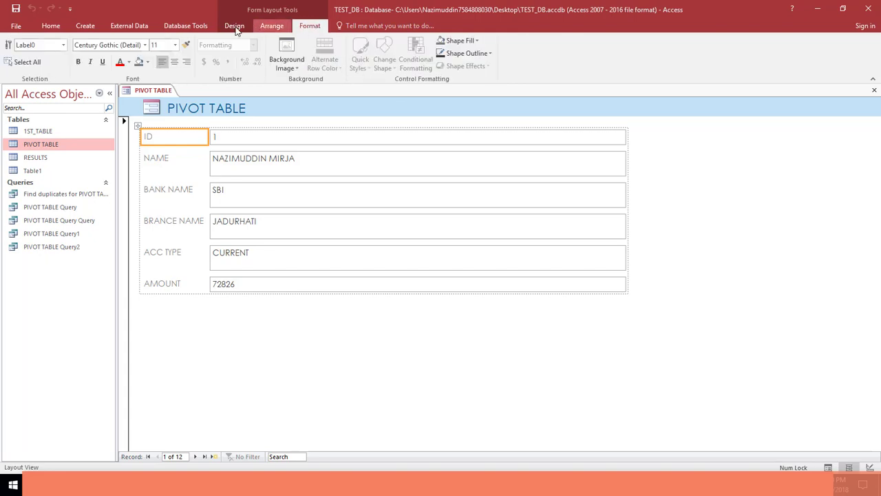
left_click(235, 26)
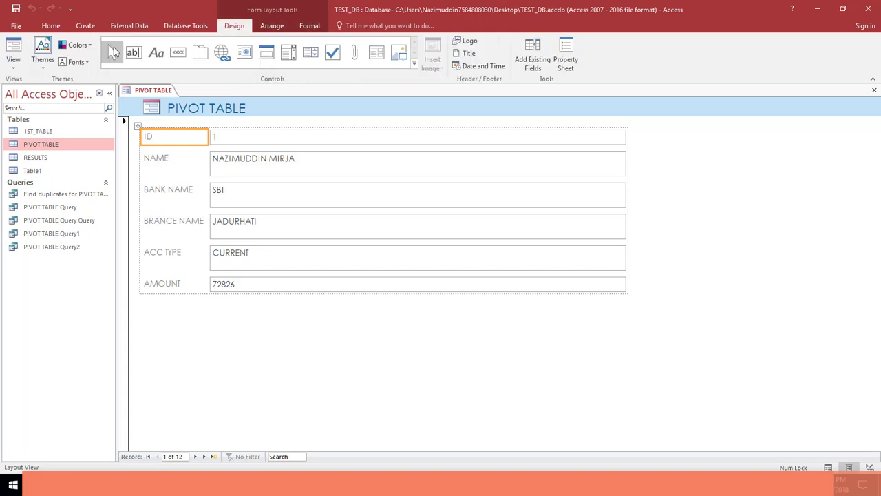
- Examine the form in Form View and in Design View, and return it to Layout View
left_click(13, 66)
left_click(35, 104)
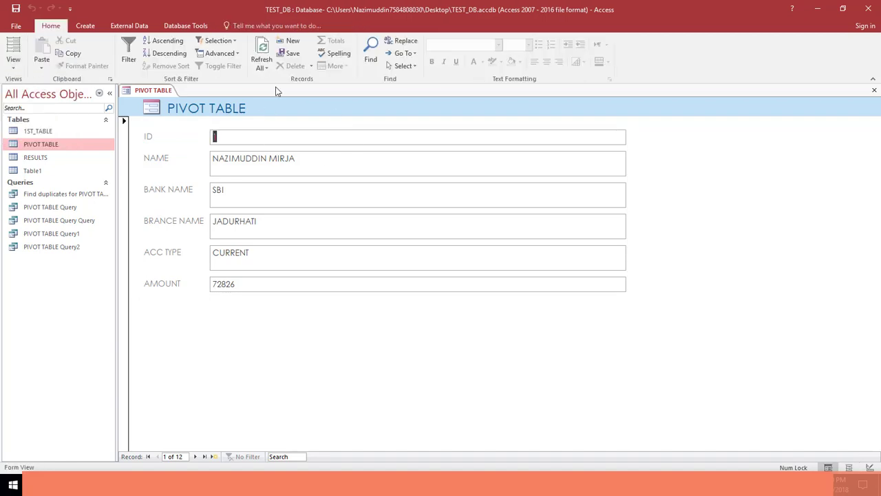
left_click(13, 65)
left_click(34, 134)
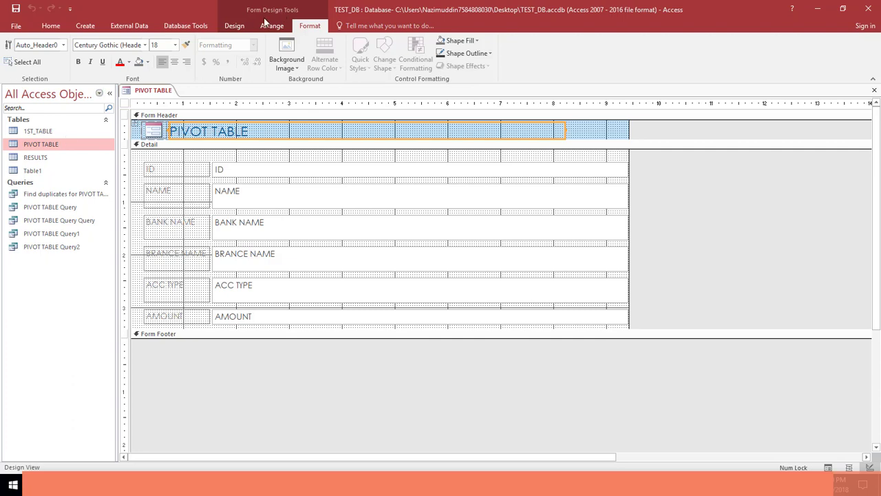
scroll(264, 23, "up", 2)
scroll(269, 26, "down", 1)
scroll(273, 30, "down", 1)
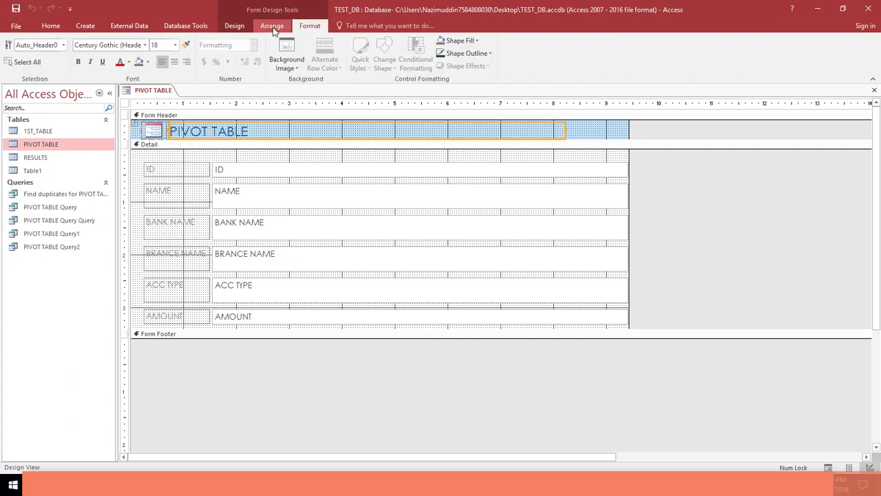
left_click(272, 26)
left_click(310, 25)
left_click(51, 25)
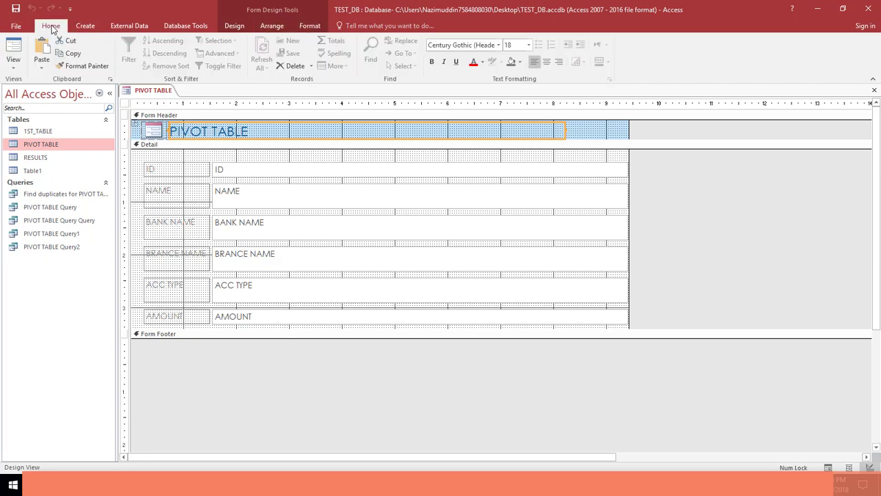
left_click(15, 65)
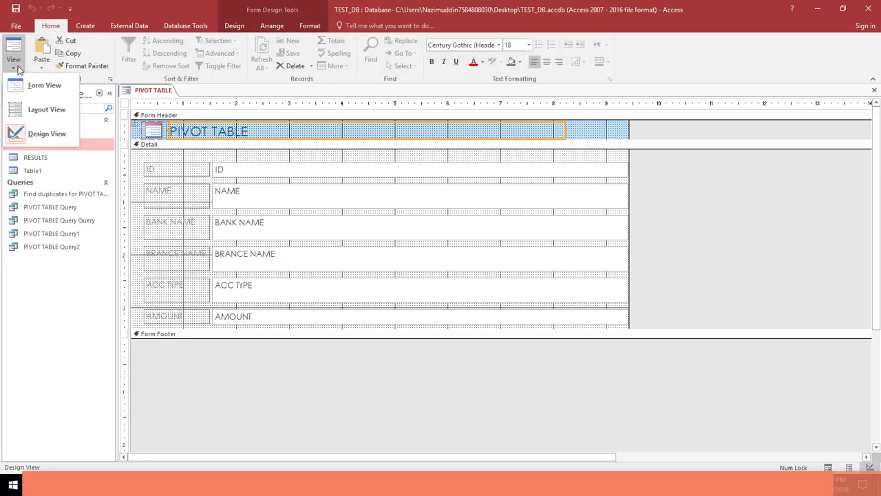
left_click(32, 112)
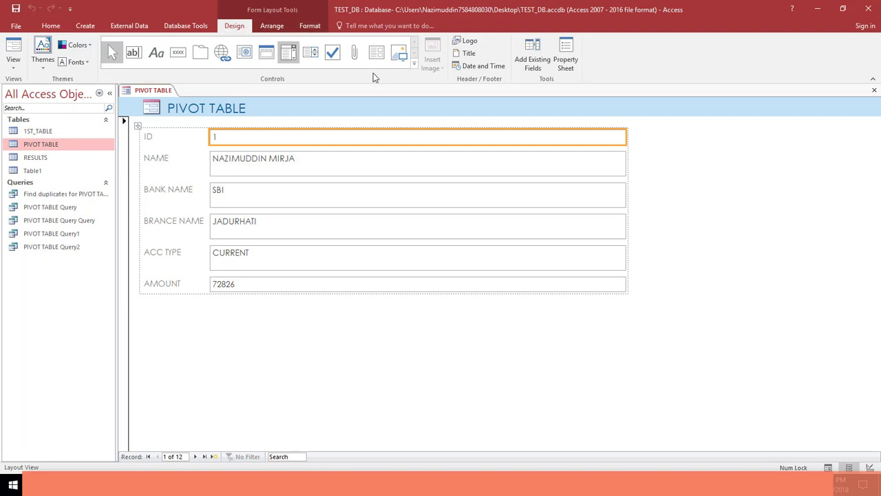
- Insert the Image27 picture from the Pictures folder as the logo in the form header
left_click(471, 43)
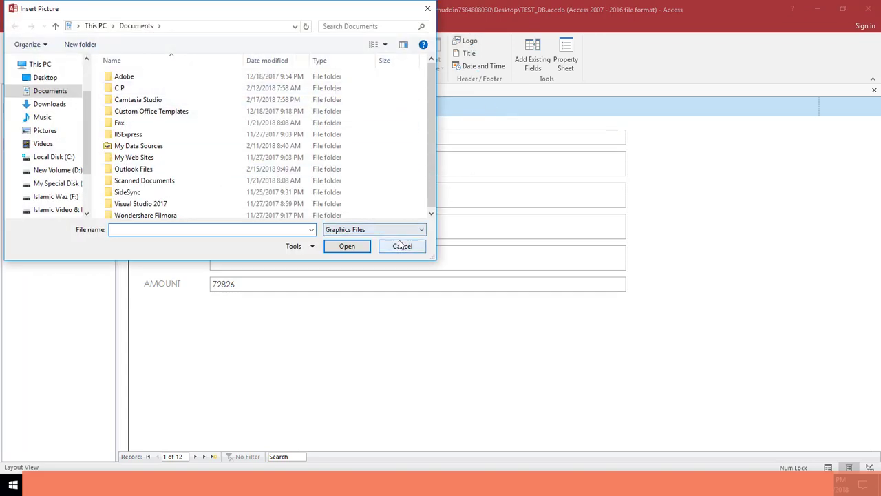
scroll(212, 195, "down", 1)
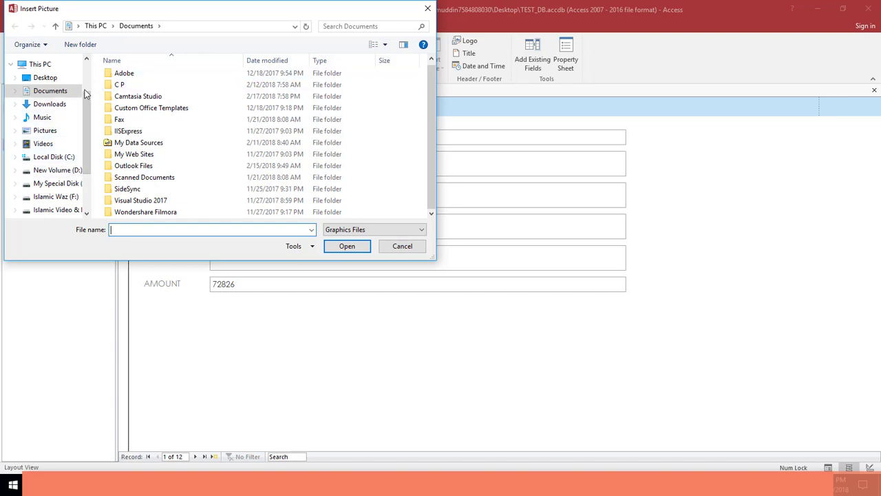
left_click(41, 133)
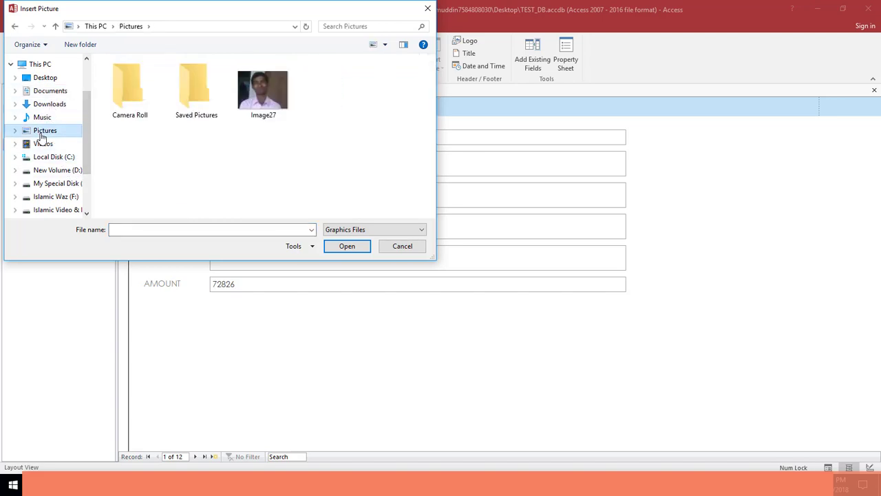
left_click(272, 93)
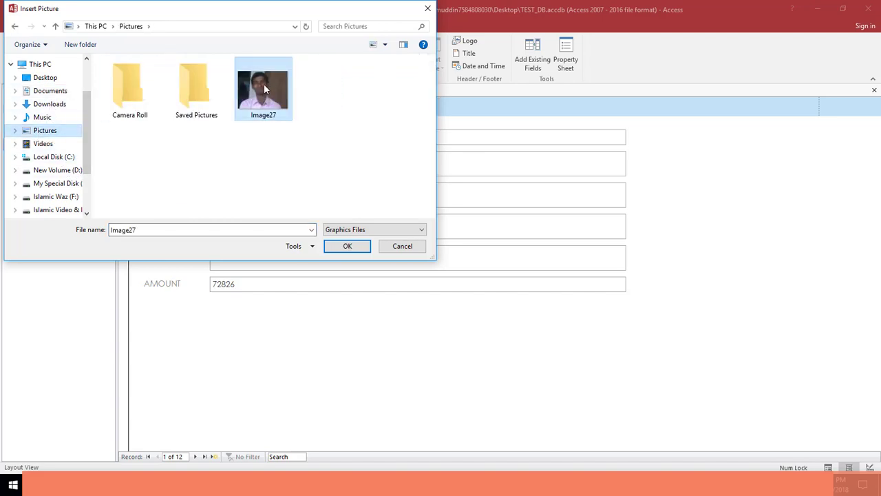
left_click(360, 252)
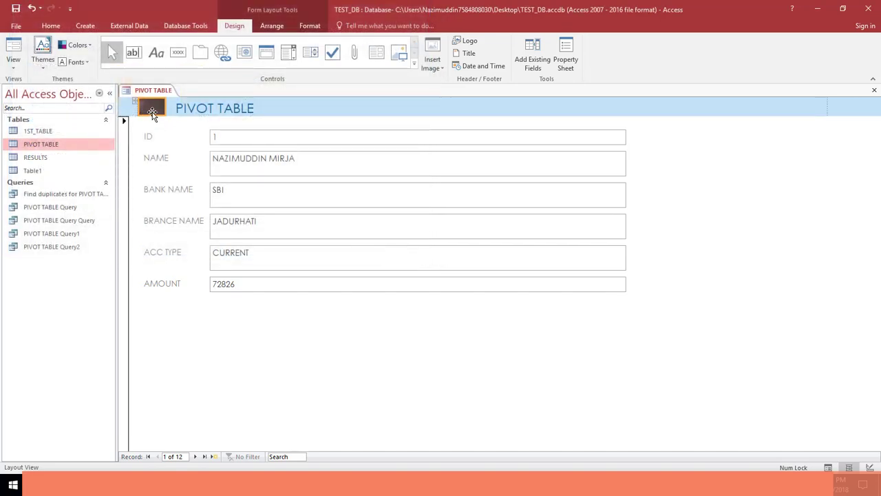
- Start choosing a different logo for the form and browse to the PicTure folder on the Personal (I:) drive
left_click(466, 41)
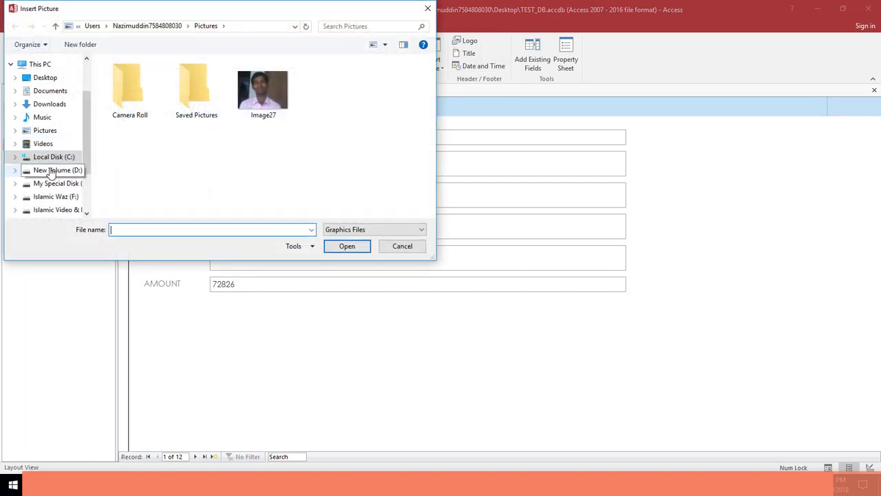
left_click(43, 77)
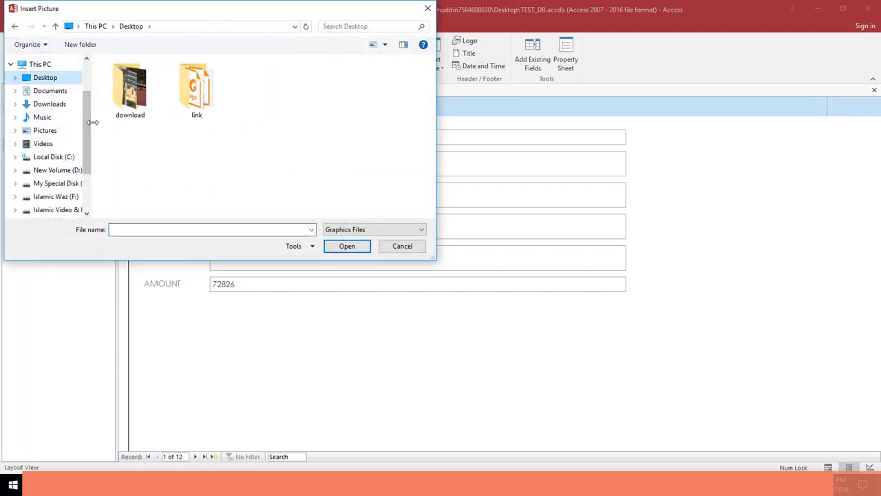
scroll(33, 207, "down", 1)
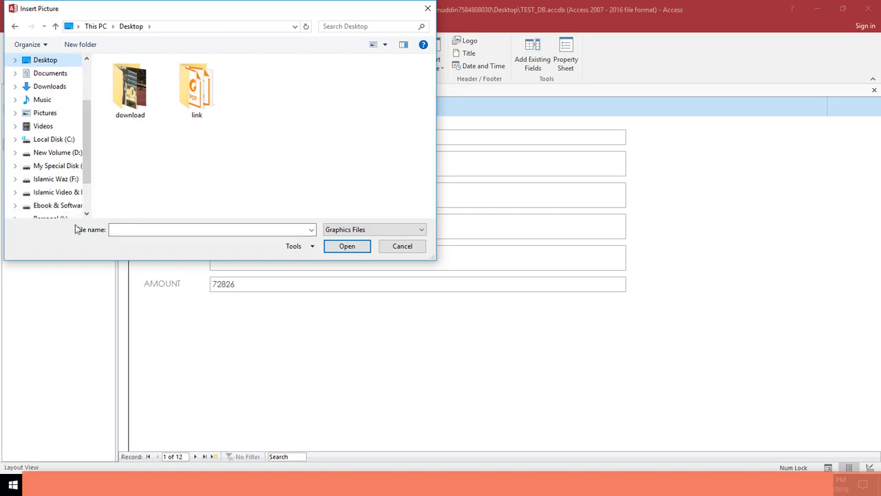
scroll(34, 207, "down", 1)
left_click(52, 180)
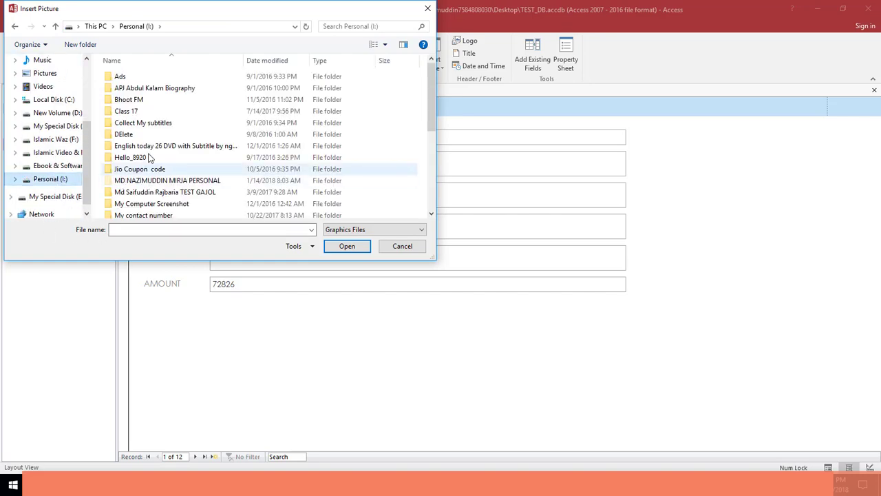
scroll(130, 157, "down", 4)
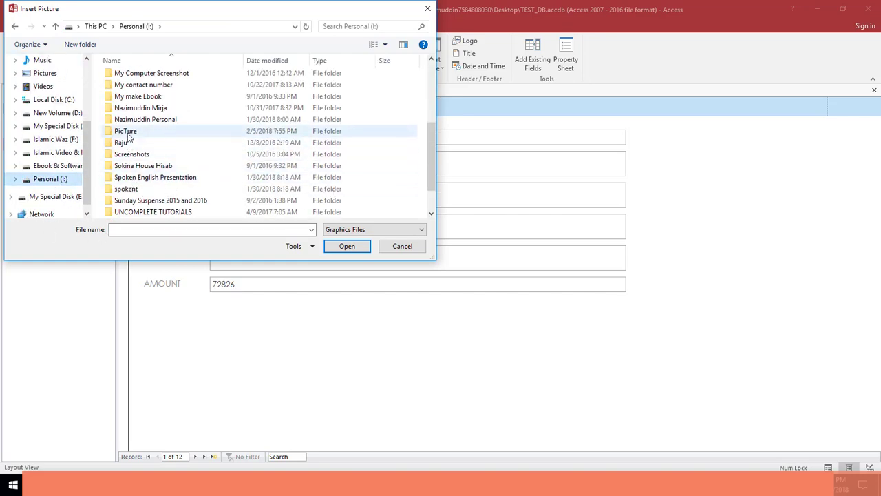
double_click(124, 131)
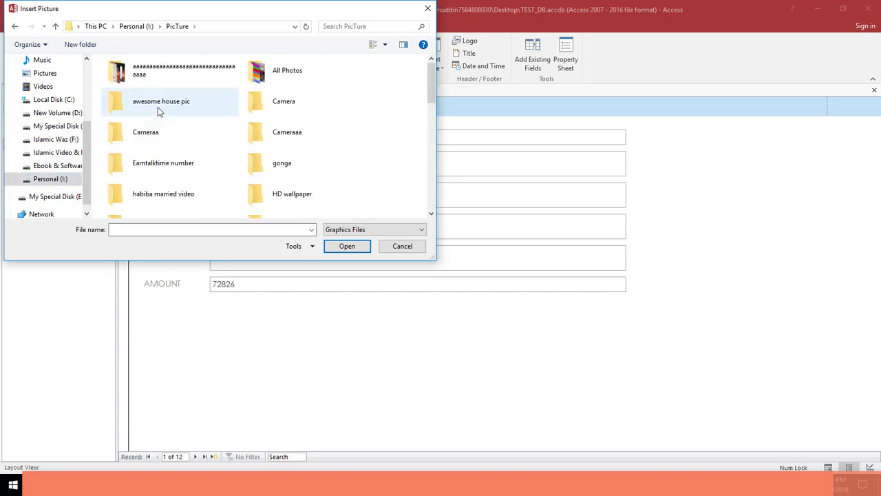
- Replace the form header's logo with the red heart-shaped roses picture from the All Photos\all\flowers folder
double_click(266, 82)
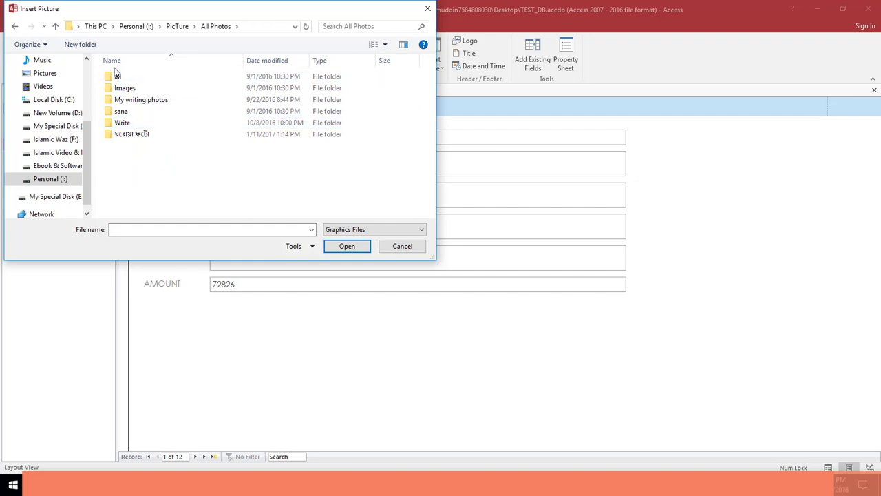
double_click(119, 77)
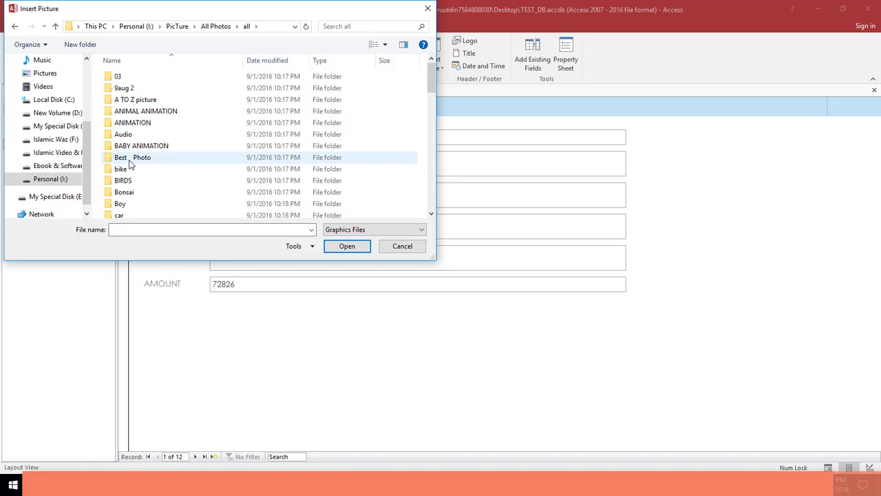
scroll(132, 165, "down", 2)
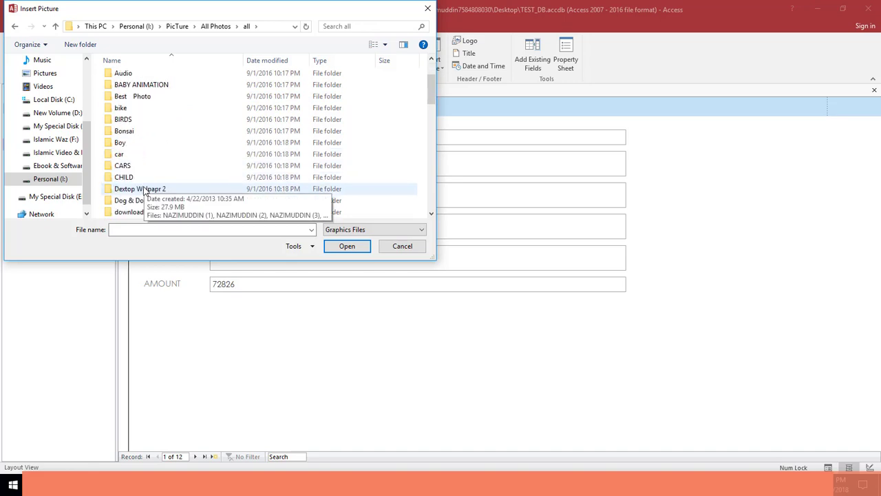
scroll(148, 193, "down", 1)
scroll(152, 196, "down", 2)
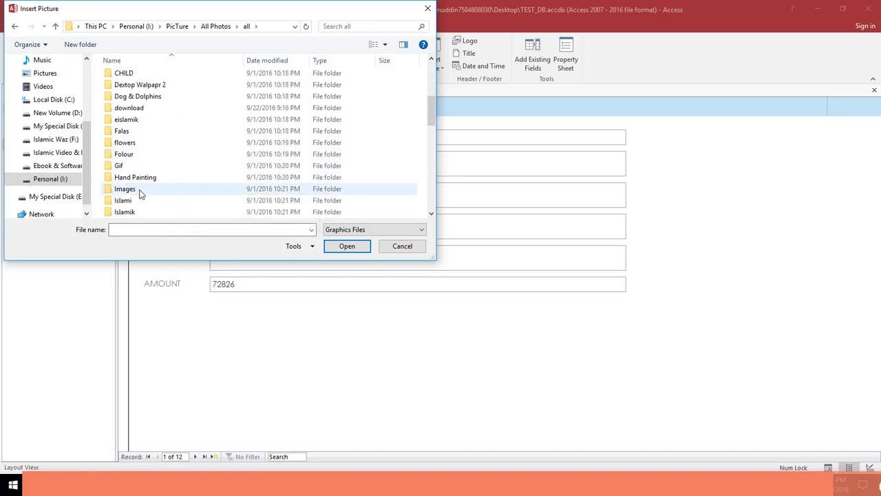
double_click(133, 145)
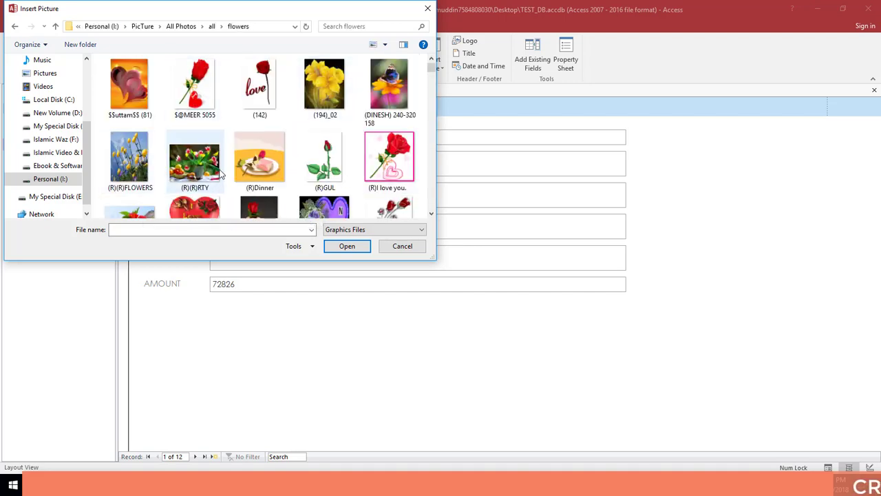
scroll(220, 174, "down", 1)
scroll(203, 179, "down", 3)
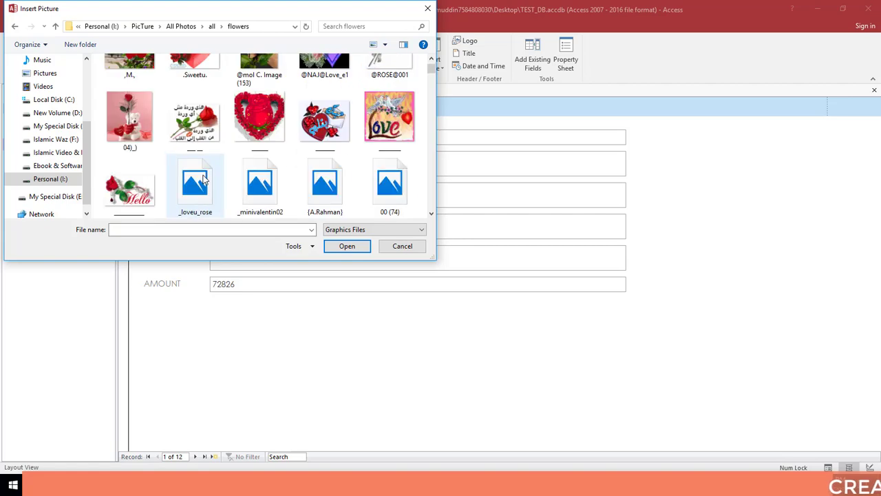
double_click(265, 119)
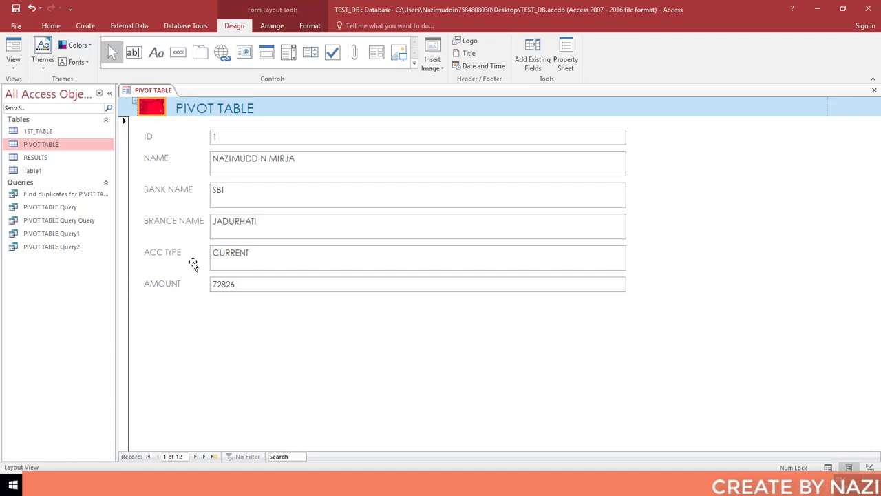
- Change the form header's title to TEST FORM
left_click(880, 241)
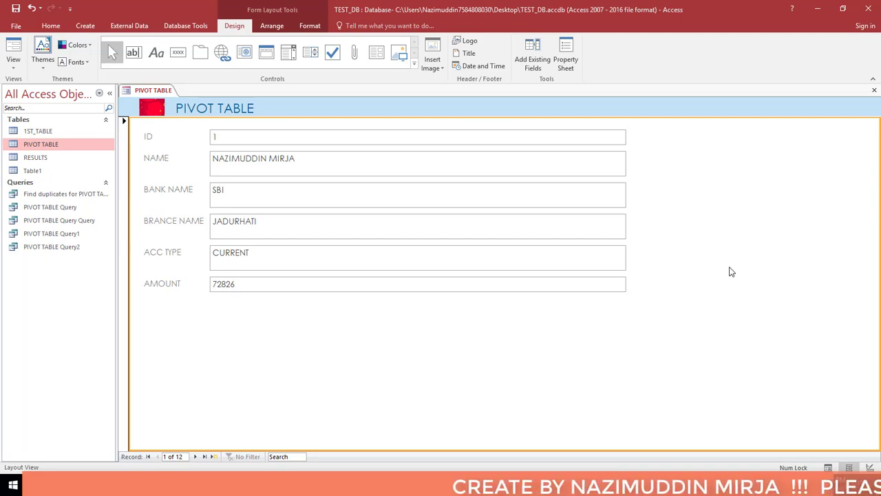
left_click(464, 58)
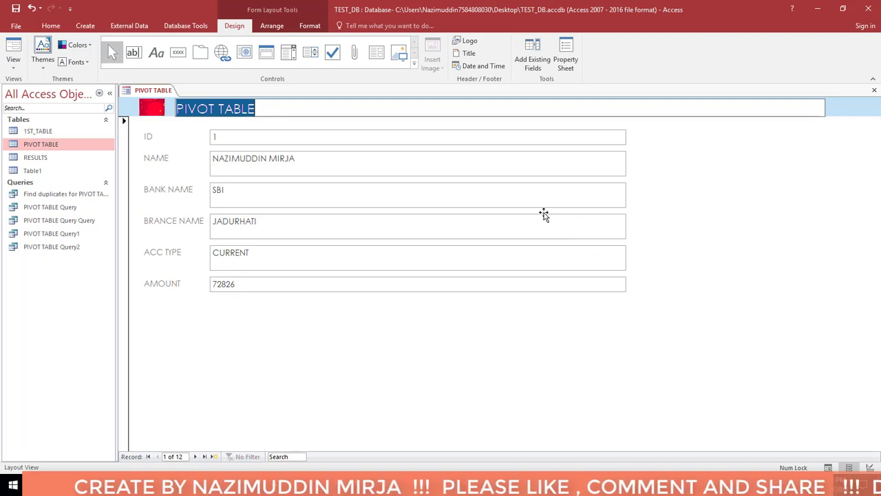
type("t")
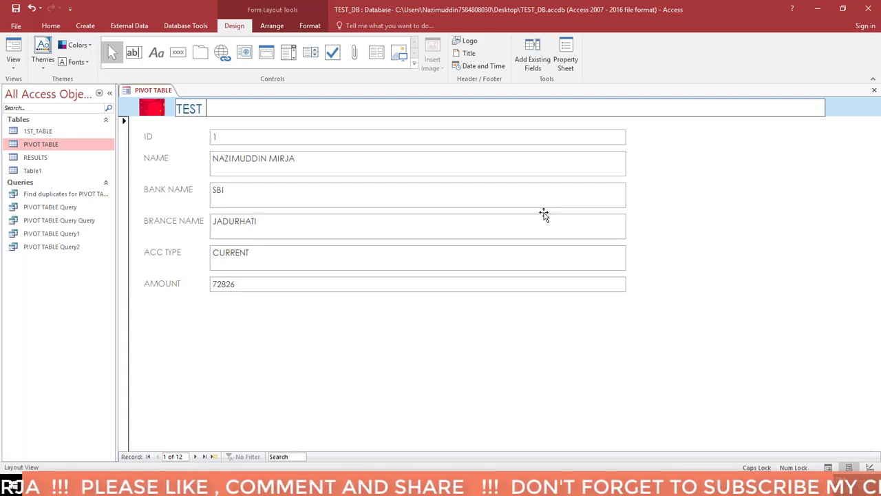
type("EST FORM")
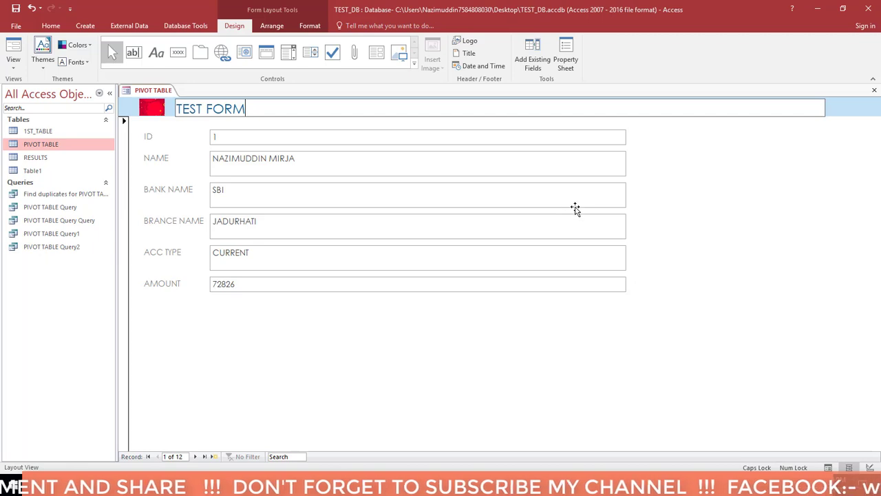
key("Return")
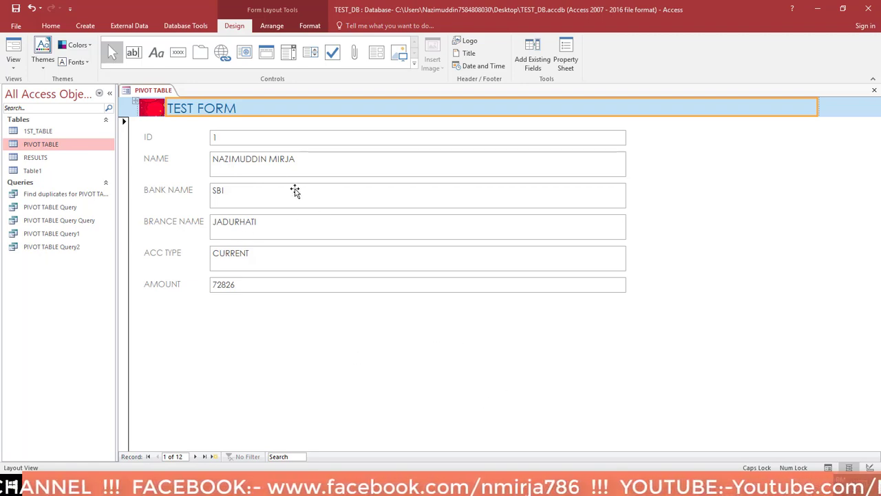
left_click(227, 111)
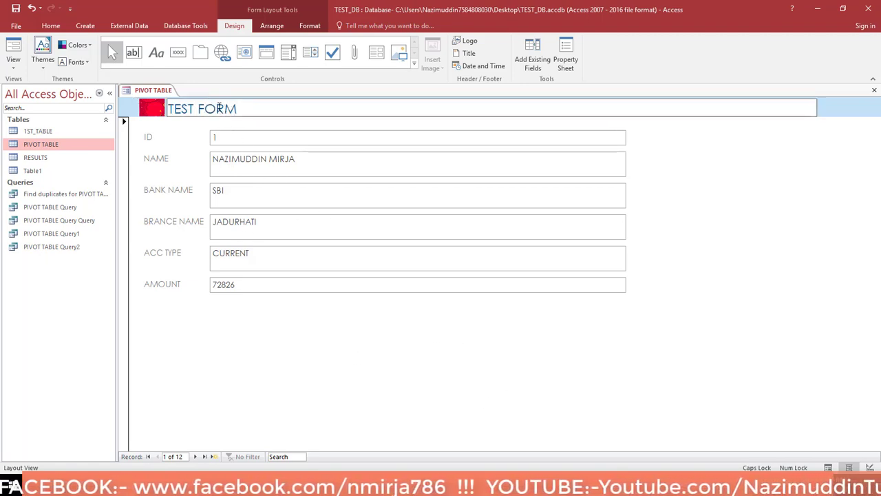
left_click_drag(225, 110, 202, 109)
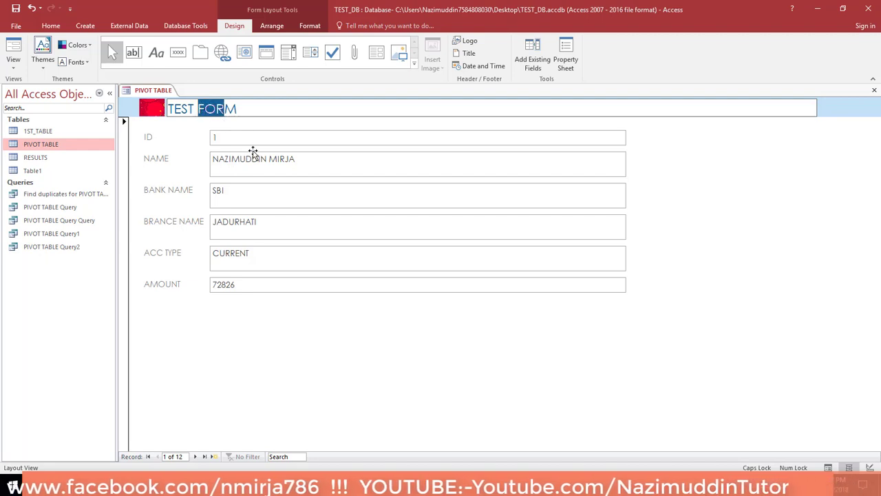
type("FRO")
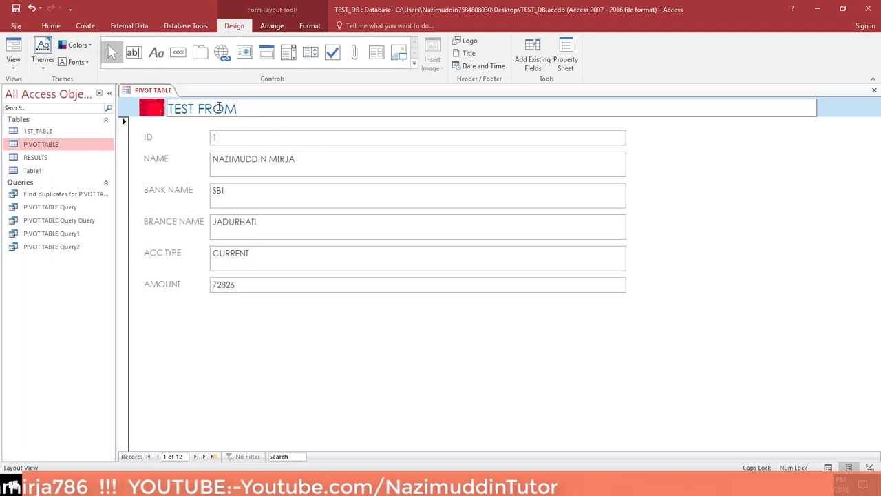
left_click_drag(226, 109, 204, 108)
type("O")
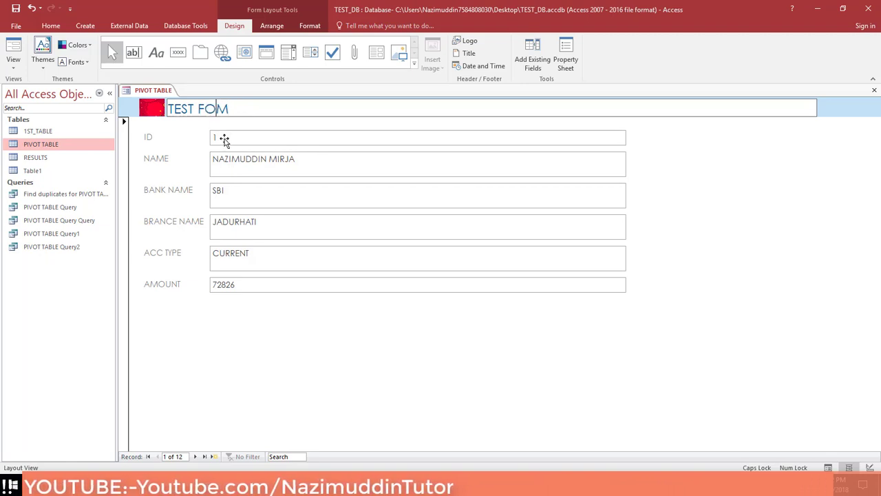
type("R")
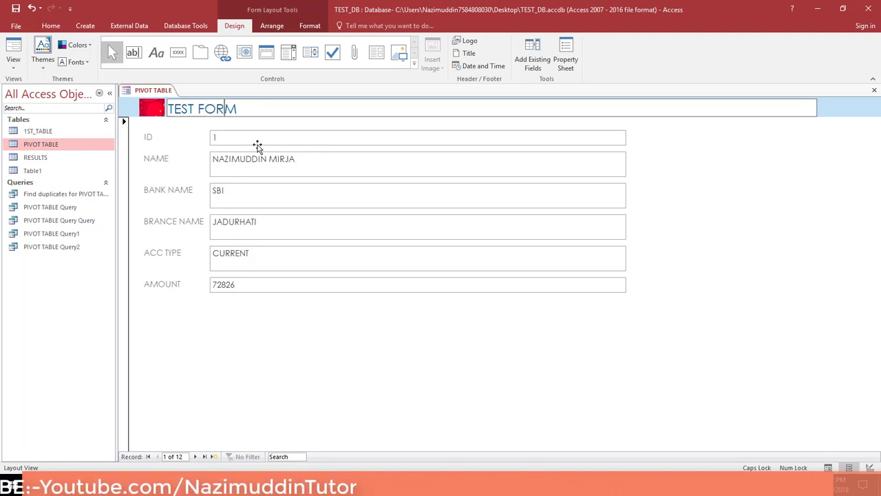
- Add the date and time to the form header, using the long weekday date format and the 12-hour time format with seconds
left_click(482, 65)
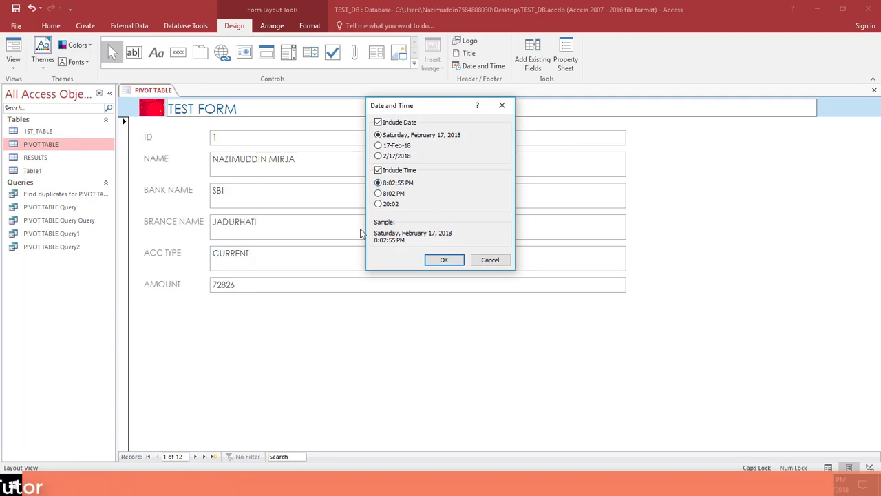
left_click(378, 193)
left_click(379, 205)
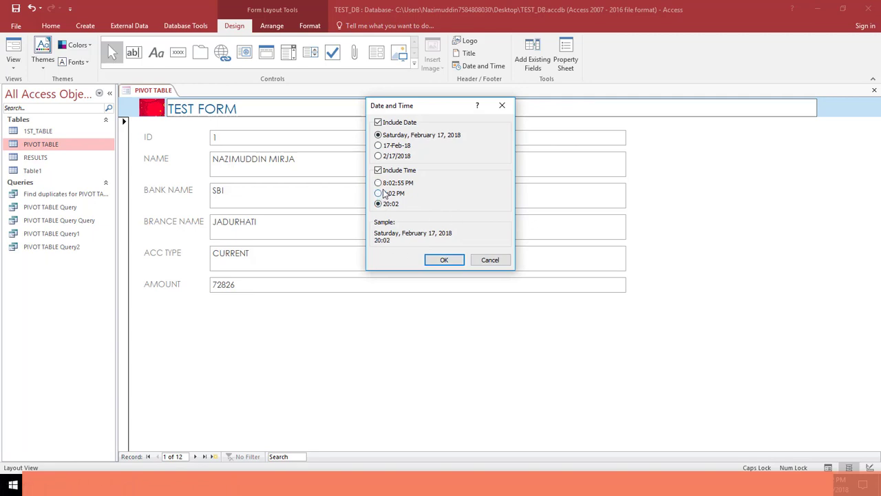
left_click(385, 183)
left_click(444, 259)
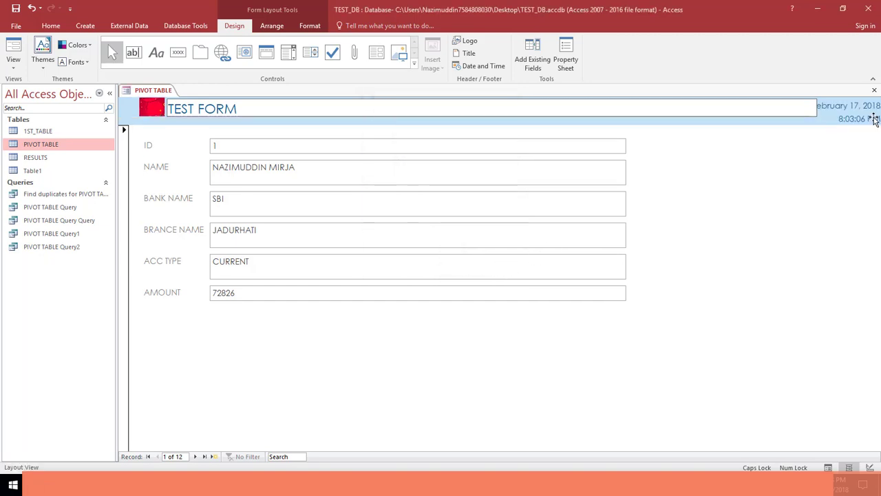
left_click(811, 154)
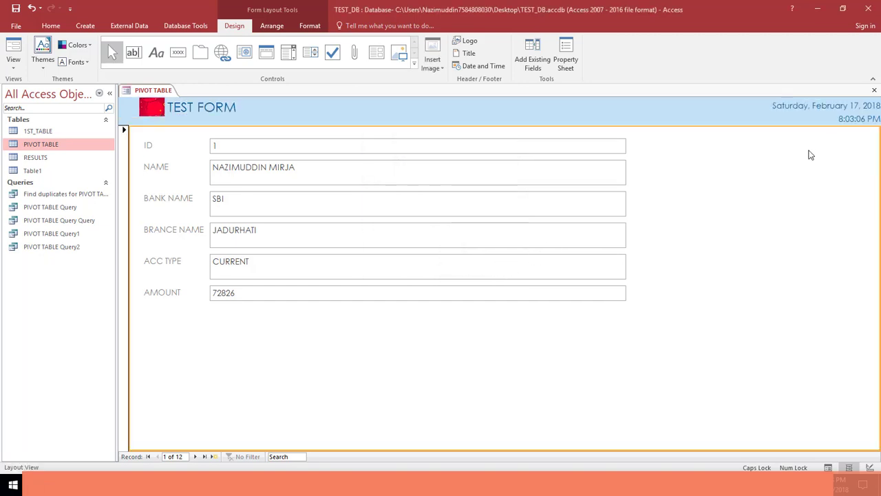
left_click(803, 106)
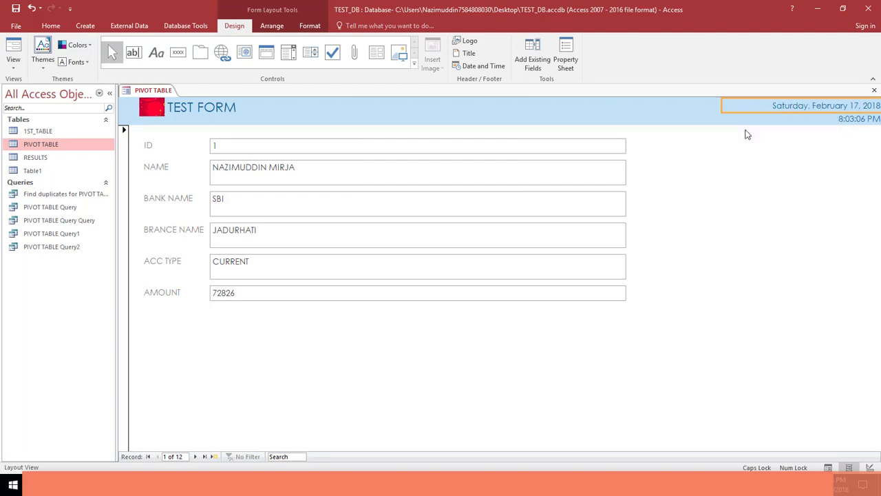
left_click(822, 119)
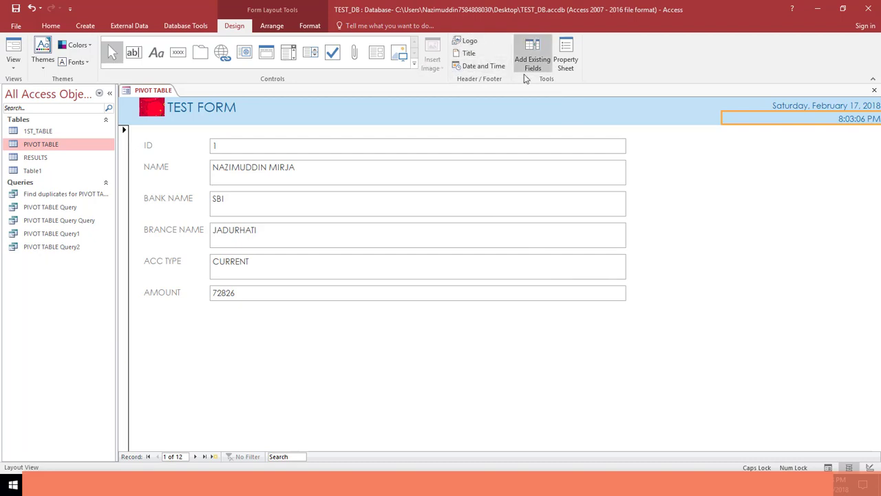
left_click(153, 108)
left_click(195, 108, "shift")
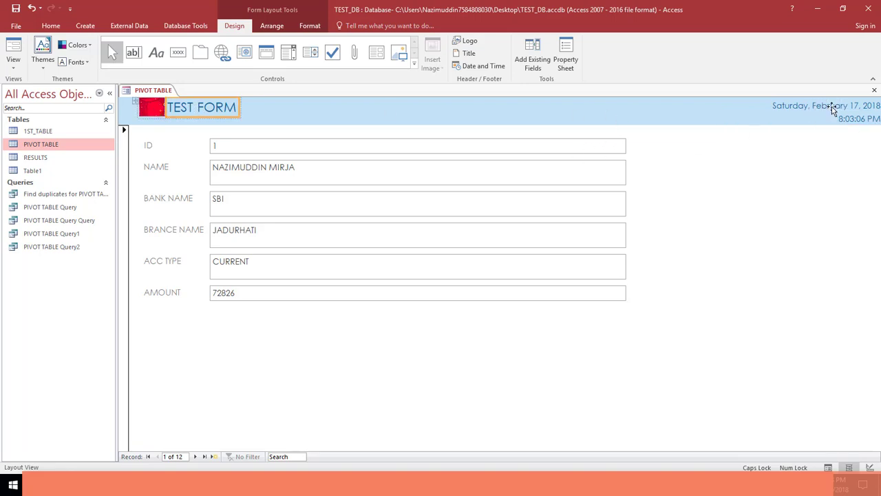
left_click(837, 113)
left_click(839, 120)
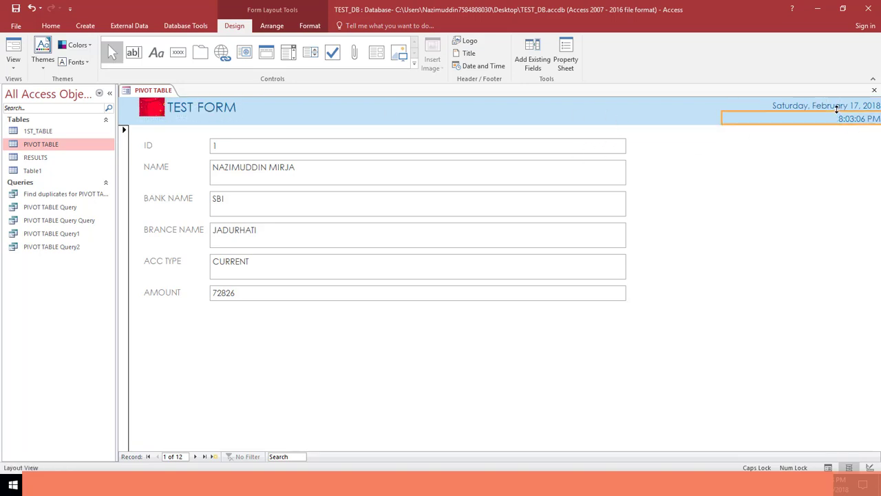